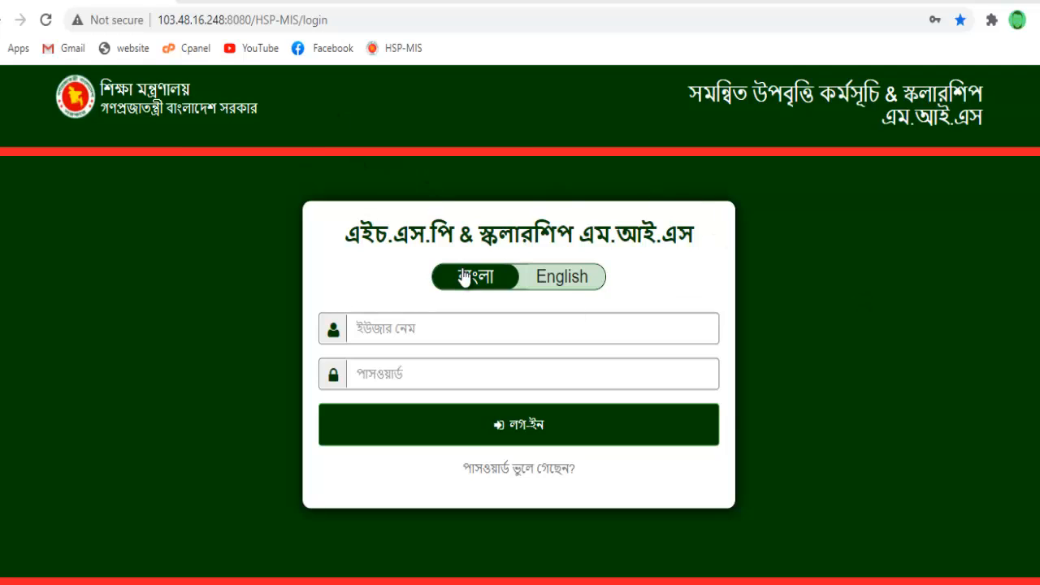
- Log in with the saved user name and account password, and enter the হারমোনাইজড স্টাইপেন্ড প্রোগ্রাম (এইচএসপি) scheme
{"action": "left_click", "coordinate": [398, 340]}
{"action": "left_click", "coordinate": [408, 370]}
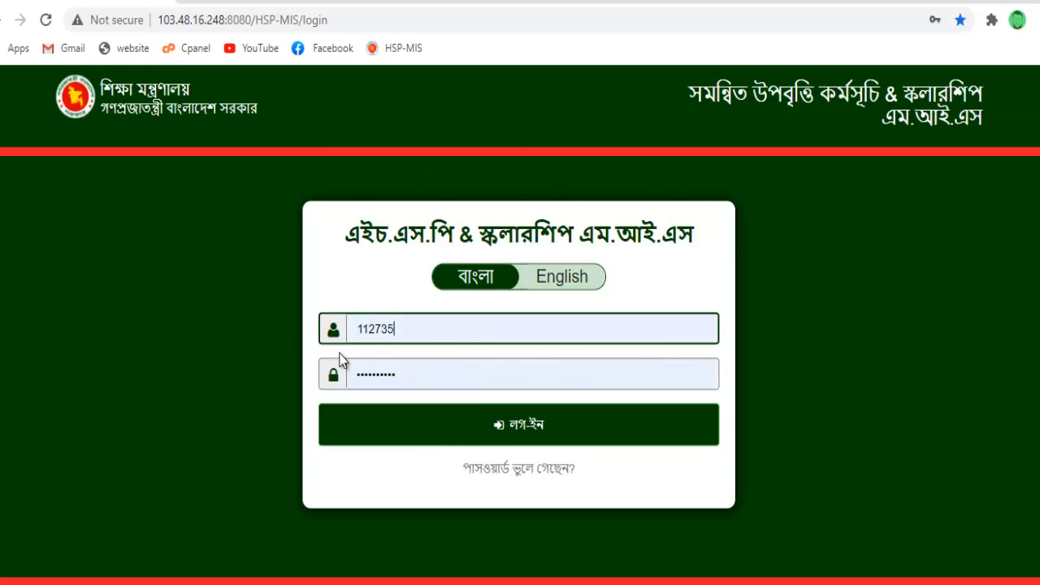
{"action": "left_click", "coordinate": [557, 420]}
{"action": "left_click", "coordinate": [531, 432]}
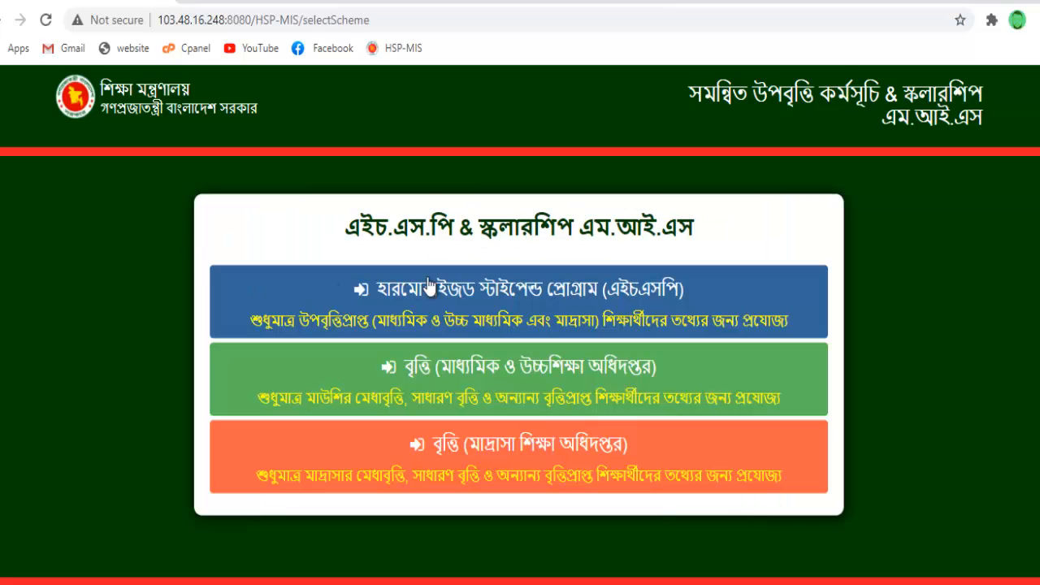
{"action": "left_click", "coordinate": [484, 299]}
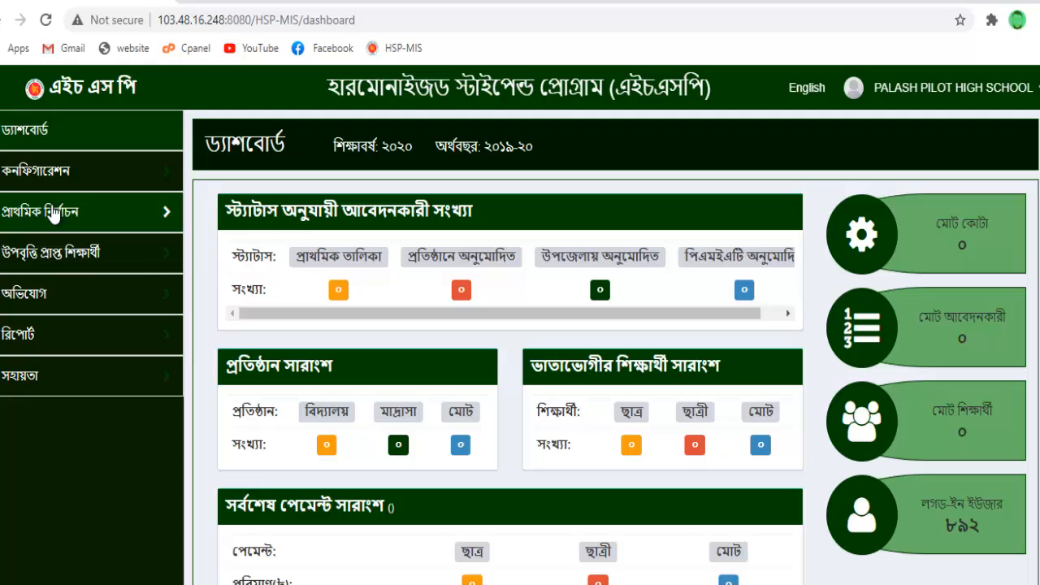
- Open the student information update list (শিক্ষার্থির তথ্য আপডেট) and search it for fiscal year ২০১৯-২০ and class ষষ্ঠ
{"action": "left_click", "coordinate": [54, 213]}
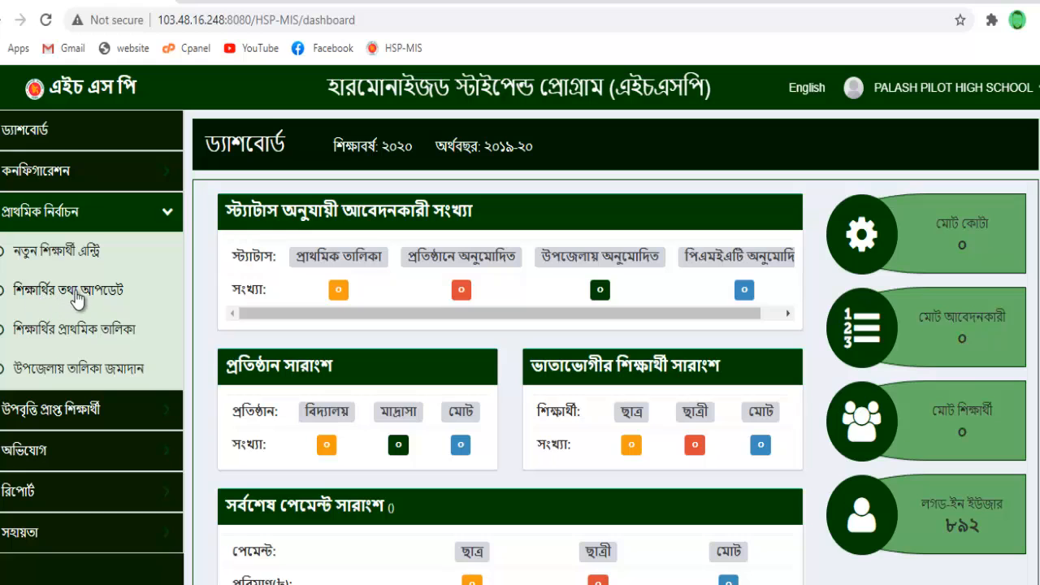
{"action": "left_click", "coordinate": [96, 290]}
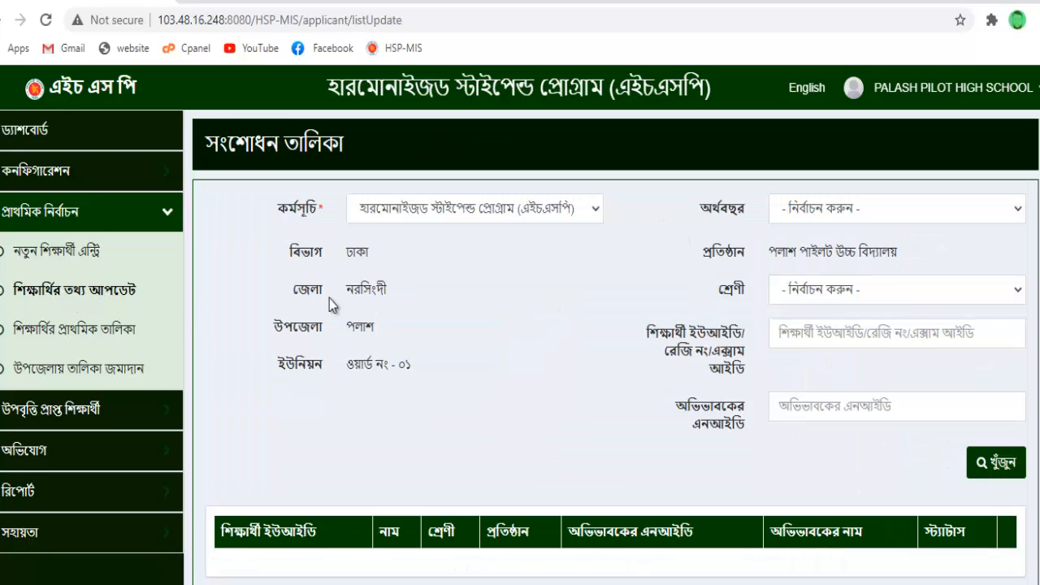
{"action": "left_click", "coordinate": [916, 214]}
{"action": "left_click", "coordinate": [815, 251]}
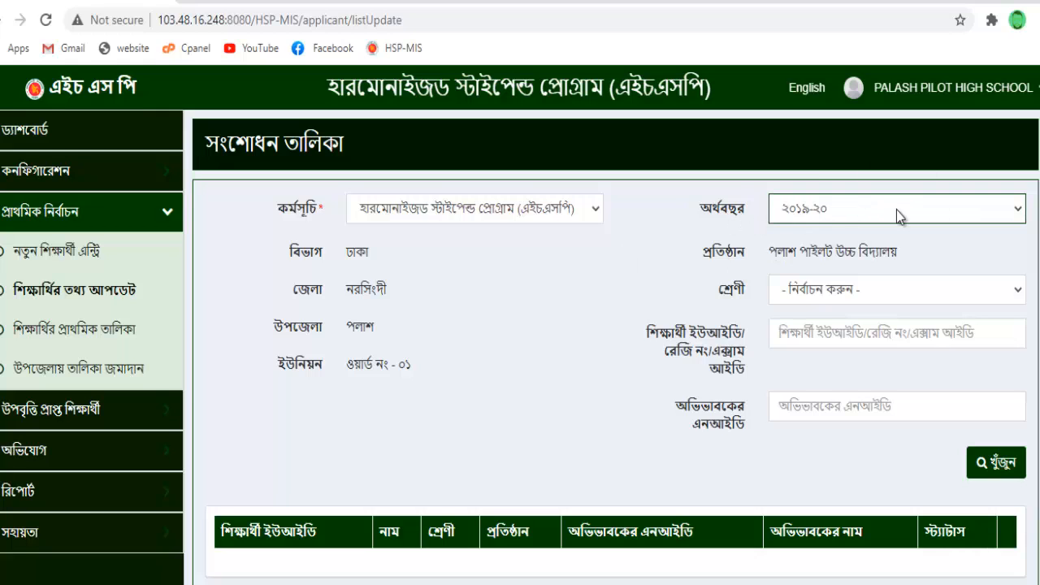
{"action": "left_click", "coordinate": [897, 297]}
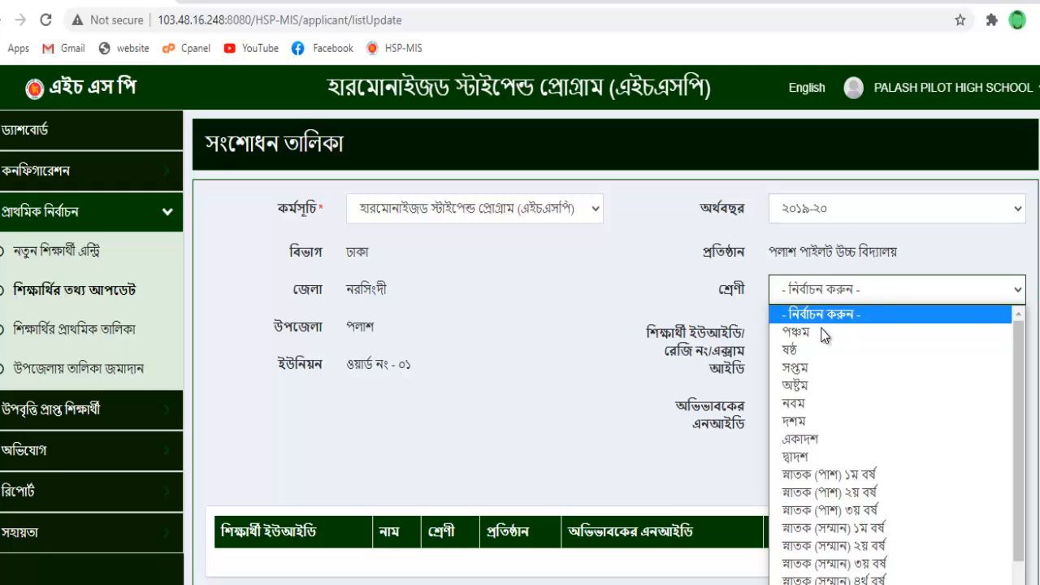
{"action": "left_click", "coordinate": [825, 350]}
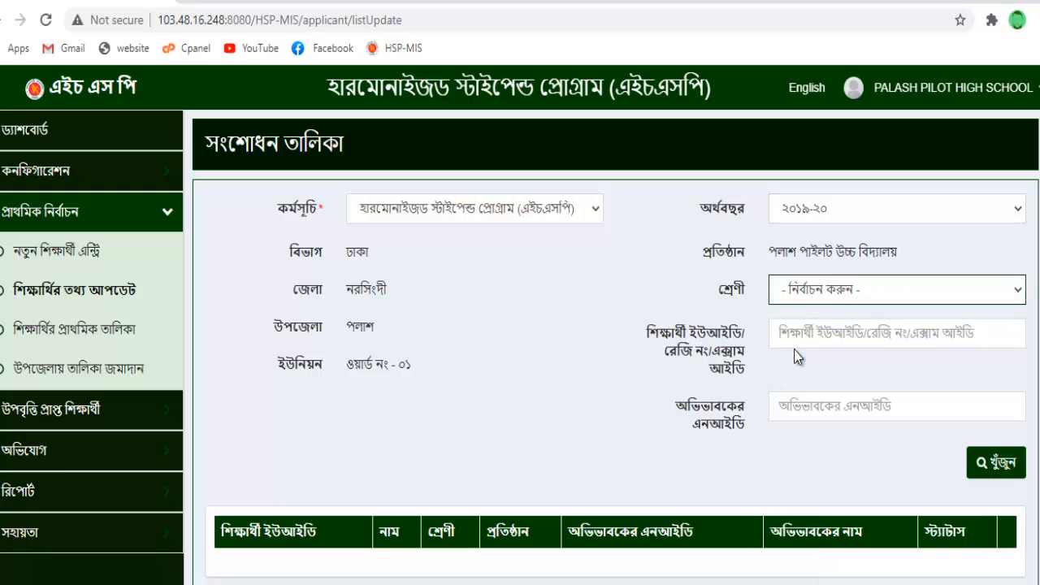
{"action": "left_click", "coordinate": [1003, 466]}
- Open the second listed student's record for editing and delete the surname from both the Bangla and English student name
{"action": "scroll", "coordinate": [1005, 470], "scroll_direction": "down", "scroll_amount": 1}
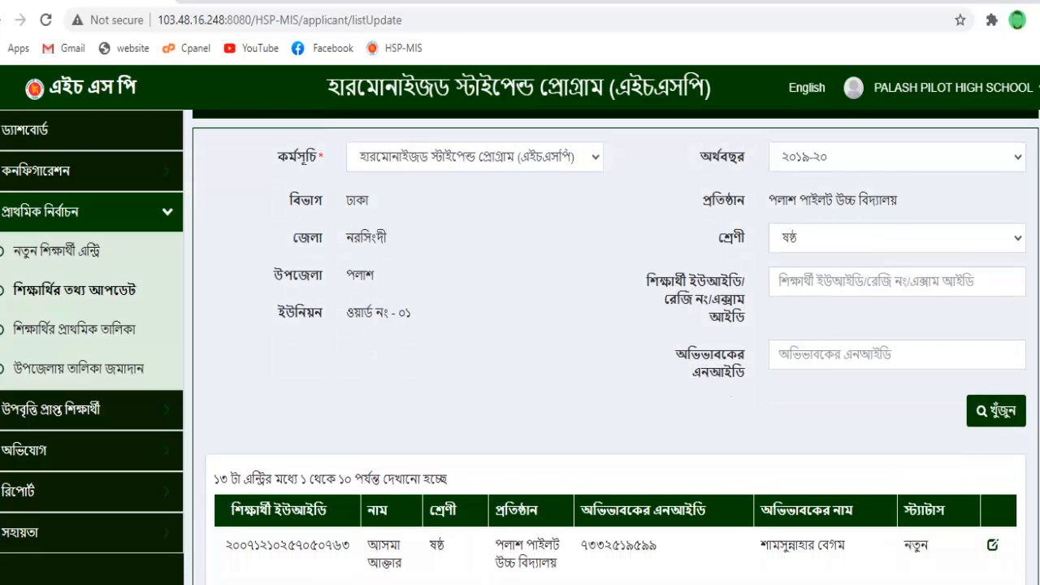
{"action": "scroll", "coordinate": [662, 352], "scroll_direction": "down", "scroll_amount": 3}
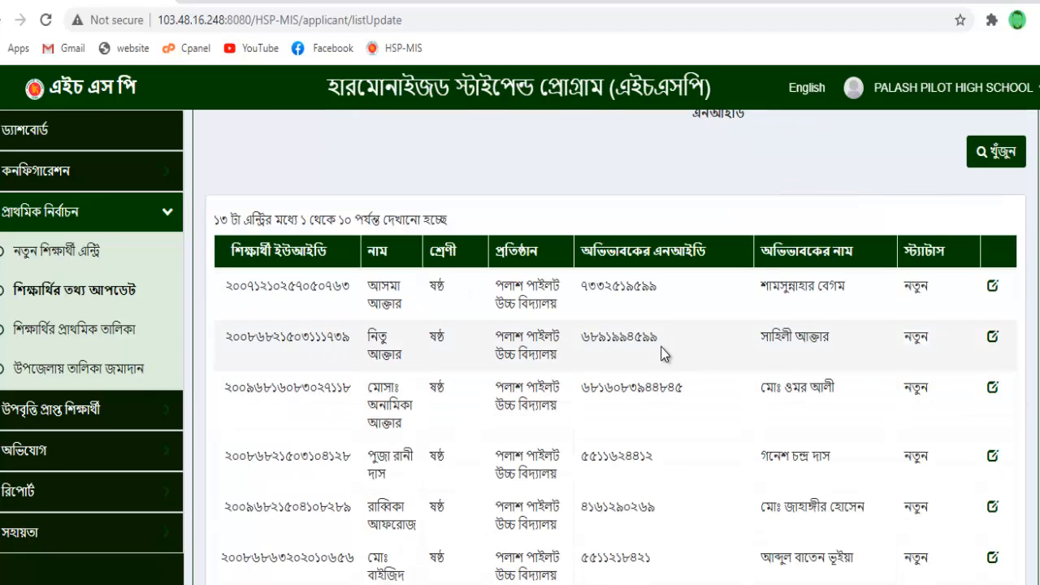
{"action": "left_click", "coordinate": [992, 338]}
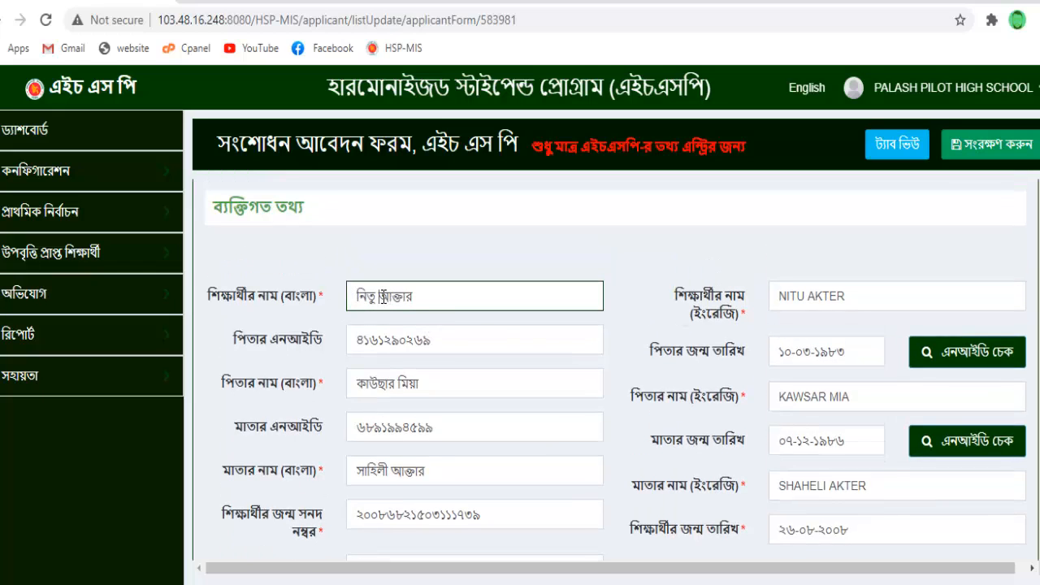
{"action": "left_click_drag", "start_coordinate": [382, 298], "coordinate": [429, 295]}
{"action": "key", "text": "BackSpace"}
{"action": "left_click", "coordinate": [812, 296]}
{"action": "left_click_drag", "start_coordinate": [807, 297], "coordinate": [896, 299]}
{"action": "key", "text": "BackSpace"}
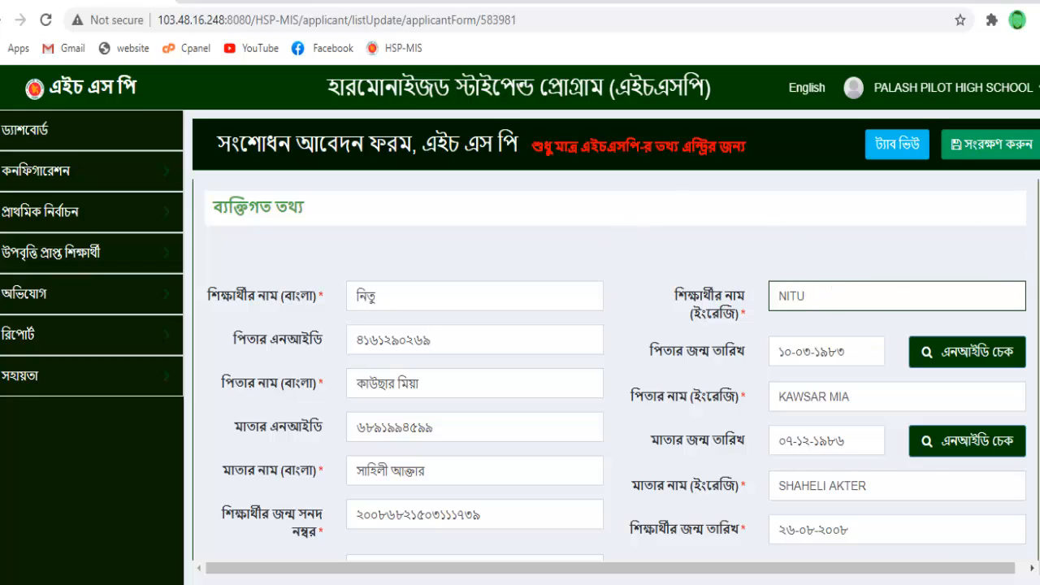
- Review the address, education, guardian and payment sections of the student's correction form
{"action": "scroll", "coordinate": [616, 369], "scroll_direction": "down", "scroll_amount": 10}
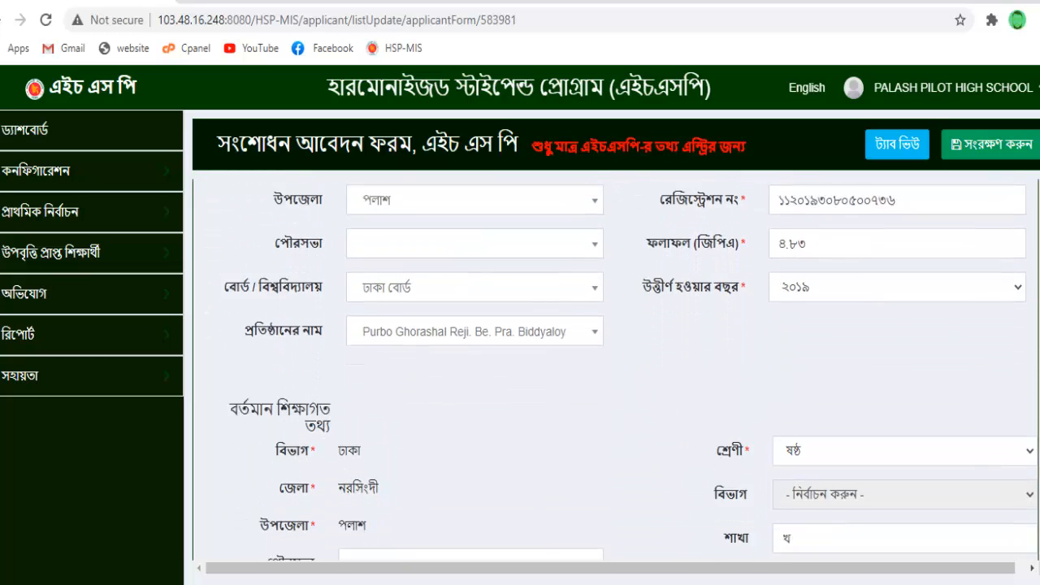
{"action": "scroll", "coordinate": [616, 369], "scroll_direction": "down", "scroll_amount": 8}
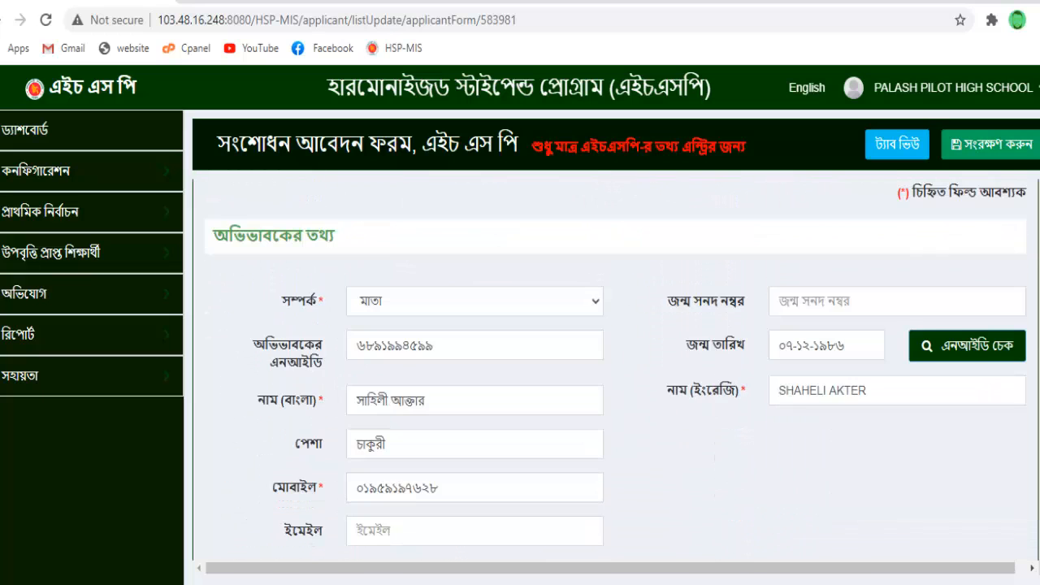
{"action": "scroll", "coordinate": [616, 370], "scroll_direction": "up", "scroll_amount": 2}
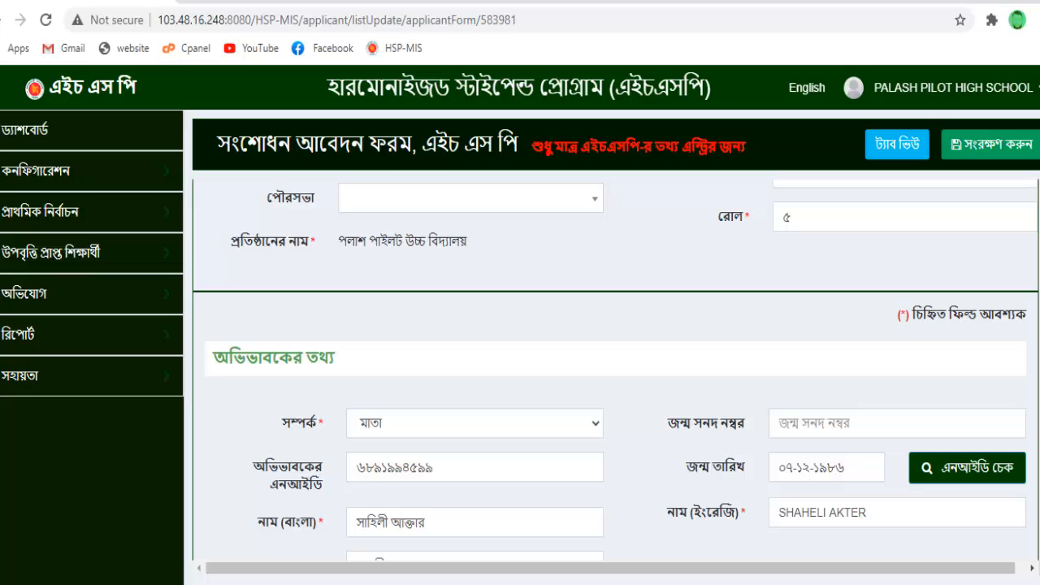
{"action": "scroll", "coordinate": [616, 369], "scroll_direction": "down", "scroll_amount": 10}
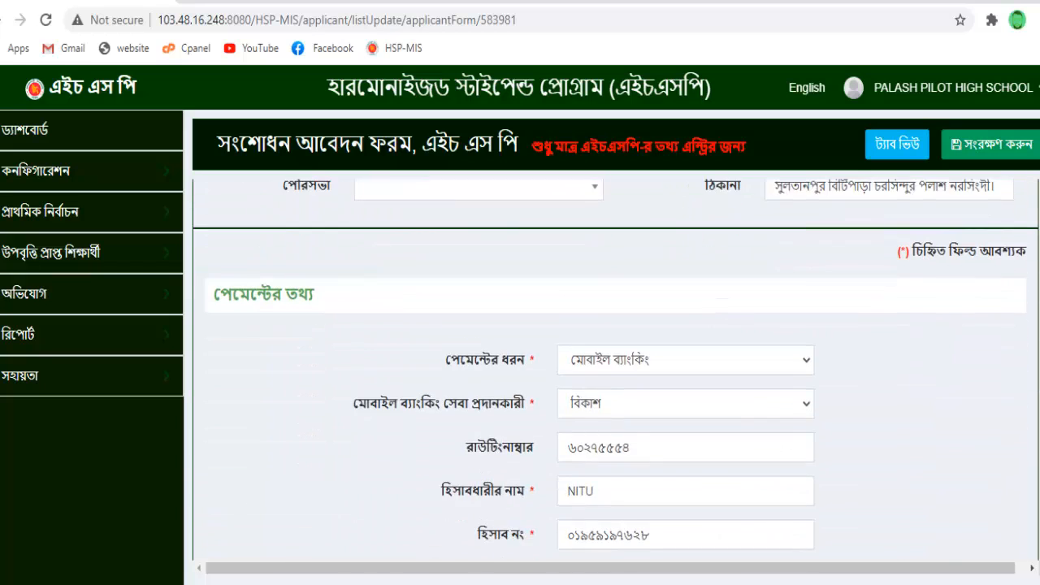
{"action": "scroll", "coordinate": [616, 370], "scroll_direction": "up", "scroll_amount": 12}
{"action": "scroll", "coordinate": [616, 370], "scroll_direction": "down", "scroll_amount": 2}
{"action": "scroll", "coordinate": [616, 370], "scroll_direction": "up", "scroll_amount": 2}
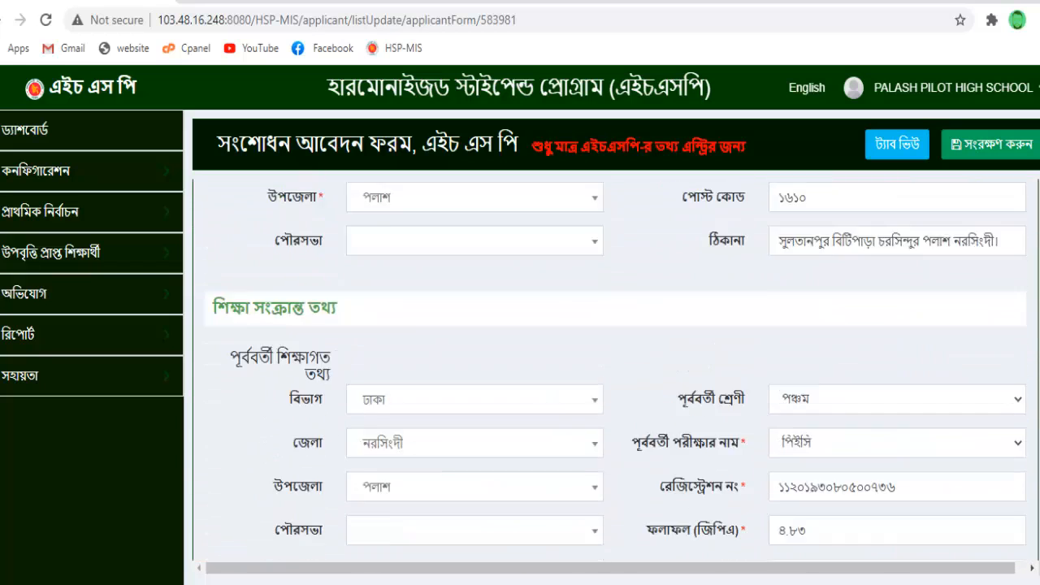
{"action": "scroll", "coordinate": [341, 461], "scroll_direction": "up", "scroll_amount": 3}
{"action": "scroll", "coordinate": [341, 460], "scroll_direction": "down", "scroll_amount": 5}
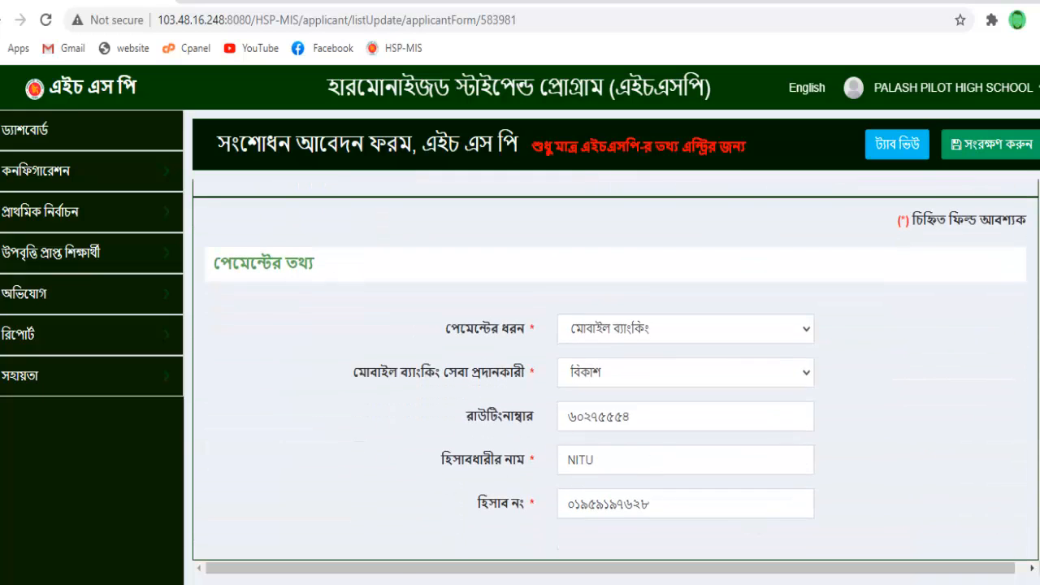
- Save the corrected student application form and dismiss the resulting message
{"action": "scroll", "coordinate": [616, 369], "scroll_direction": "up", "scroll_amount": 15}
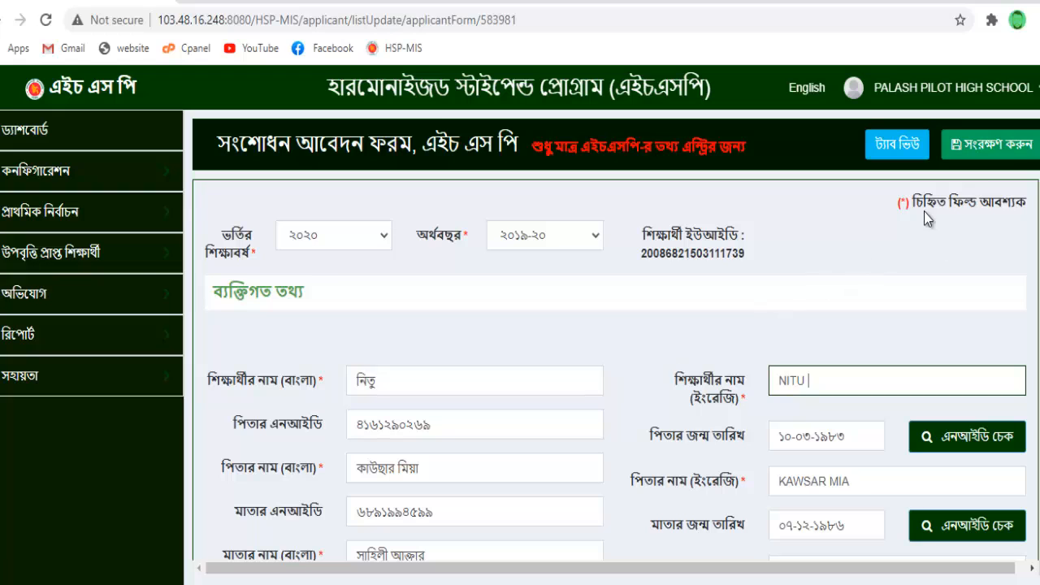
{"action": "left_click", "coordinate": [1003, 148]}
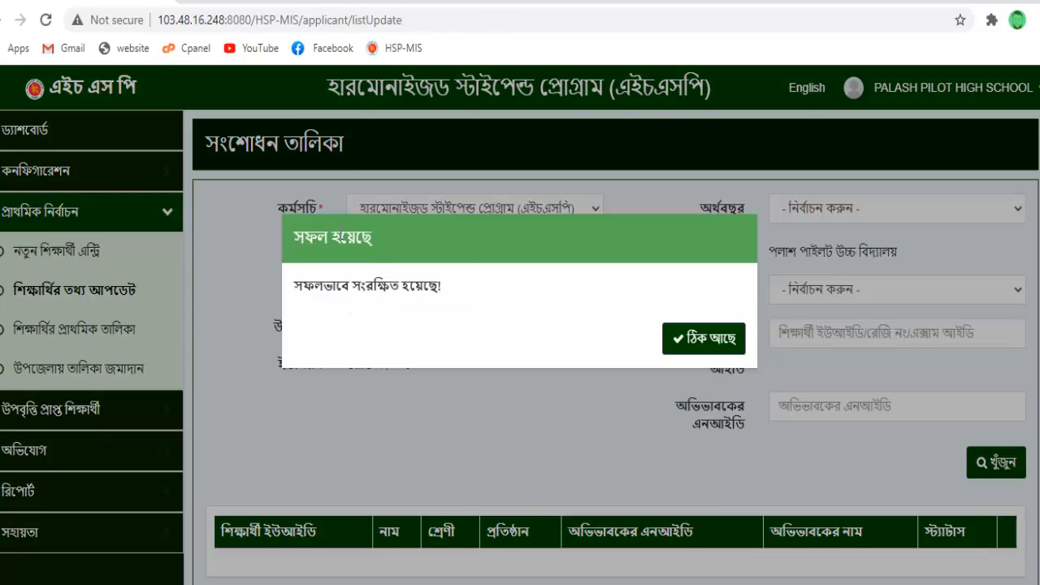
{"action": "left_click", "coordinate": [705, 341]}
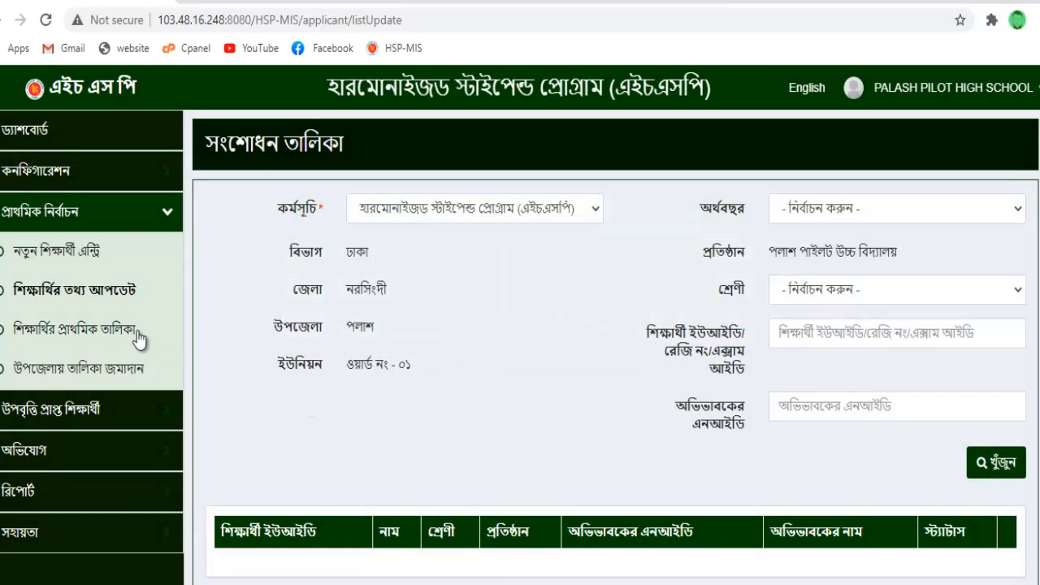
- Open the primary student list (শিক্ষার্থির প্রাথমিক তালিকা) and search it for fiscal year ২০১৯-২০ and class ষষ্ঠ
{"action": "left_click", "coordinate": [81, 329]}
{"action": "left_click", "coordinate": [1012, 208]}
{"action": "left_click", "coordinate": [799, 250]}
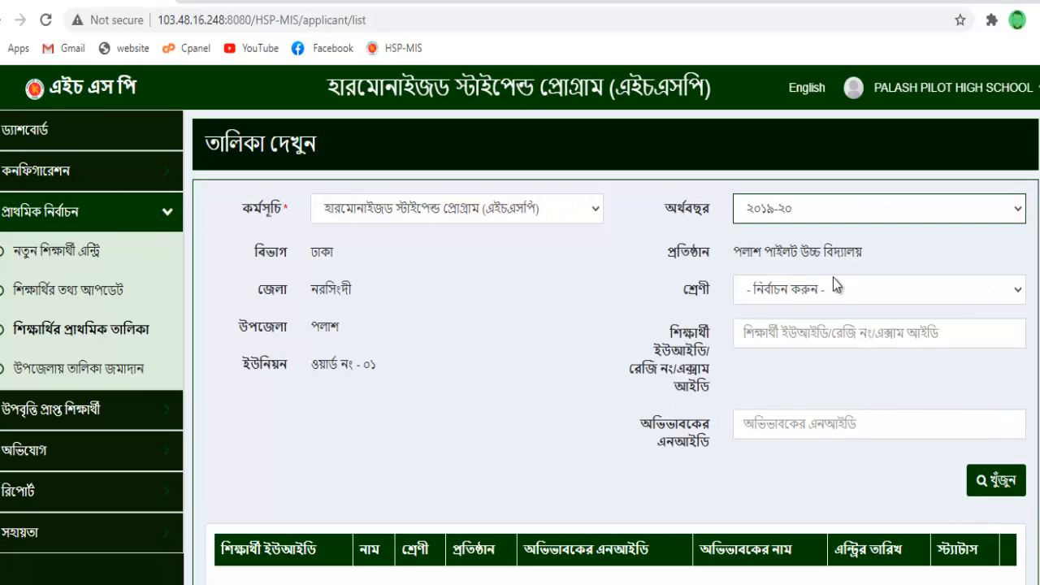
{"action": "left_click", "coordinate": [838, 293]}
{"action": "left_click", "coordinate": [872, 370]}
{"action": "scroll", "coordinate": [616, 347], "scroll_direction": "down", "scroll_amount": 1}
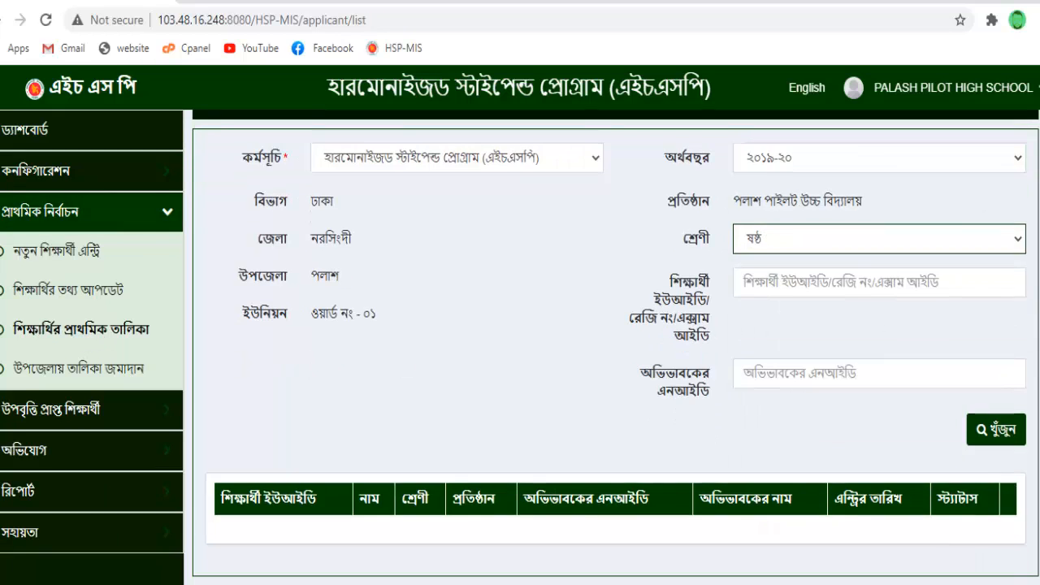
{"action": "left_click", "coordinate": [1004, 430]}
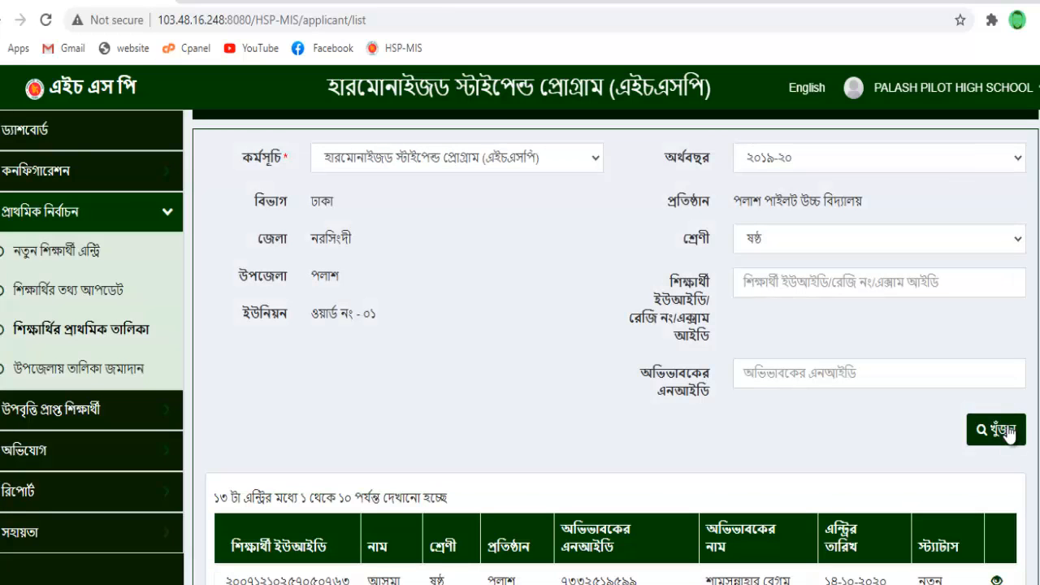
- View the edited student's applicant details from the second list row to check the corrected names, and close them
{"action": "scroll", "coordinate": [616, 366], "scroll_direction": "down", "scroll_amount": 3}
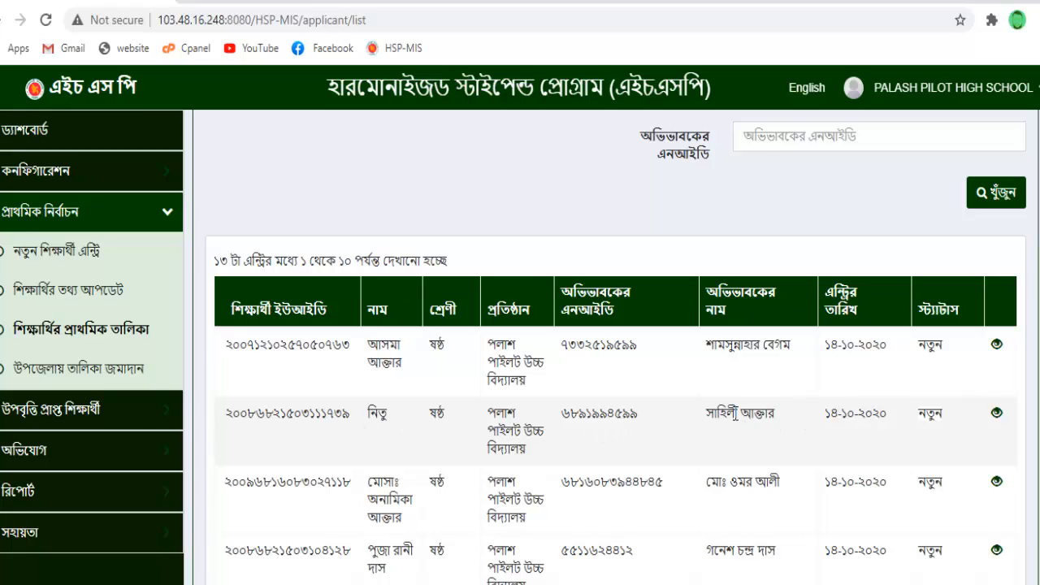
{"action": "left_click", "coordinate": [997, 414]}
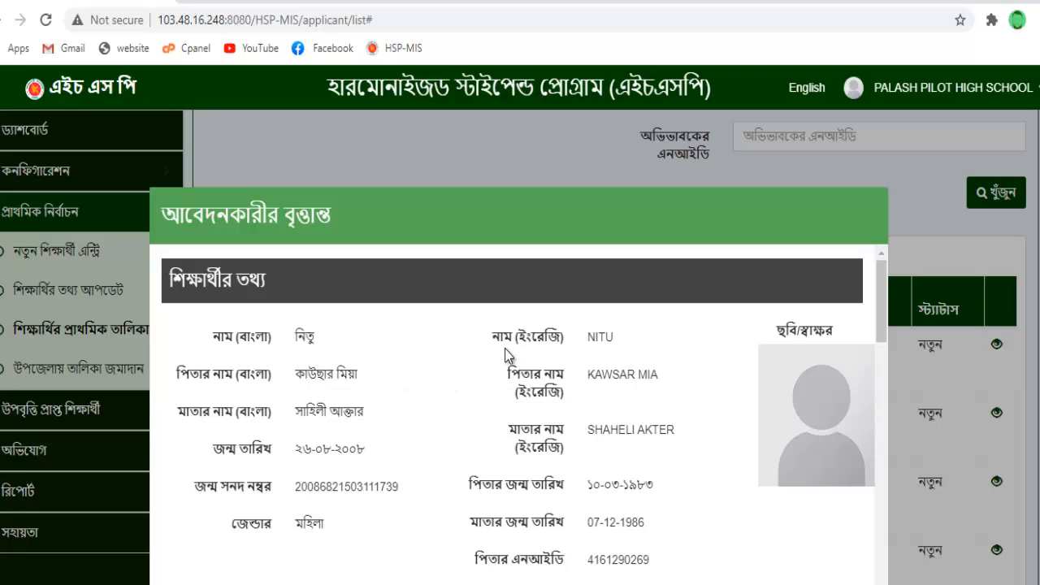
{"action": "left_click", "coordinate": [927, 189]}
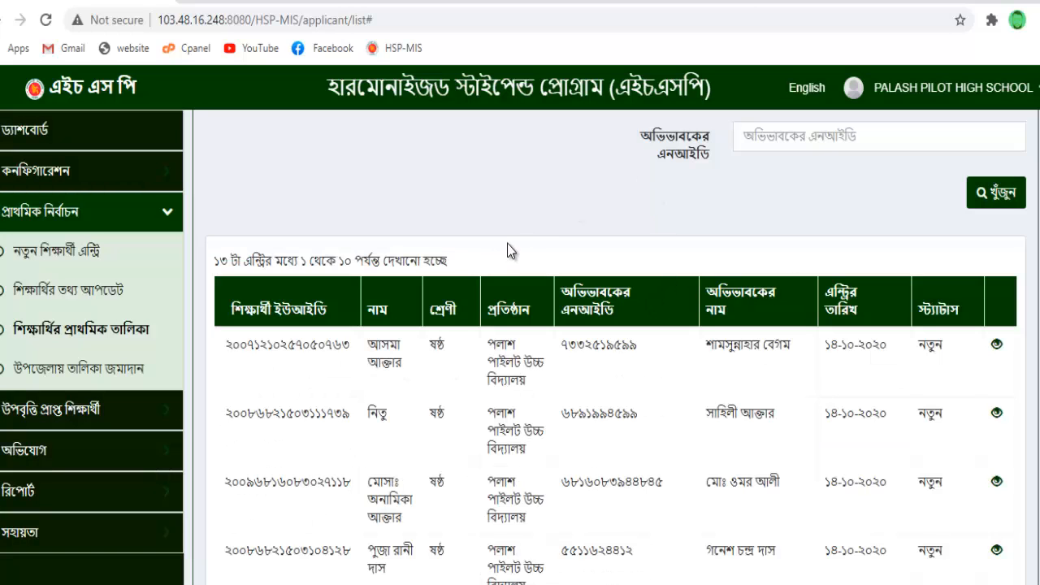